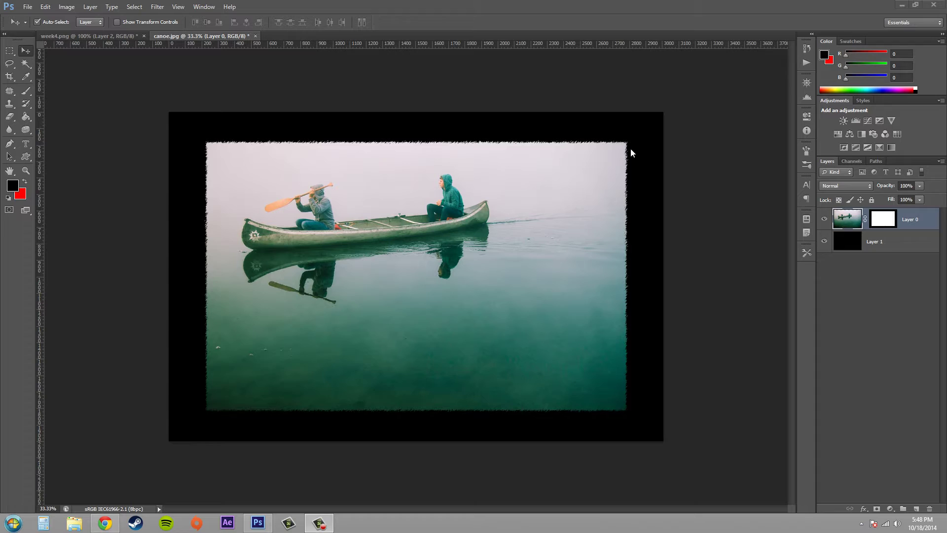
Step: Revert the canoe photo to the Make Layer history state and clear the elliptical selection
left_click(806, 48)
left_click(715, 79)
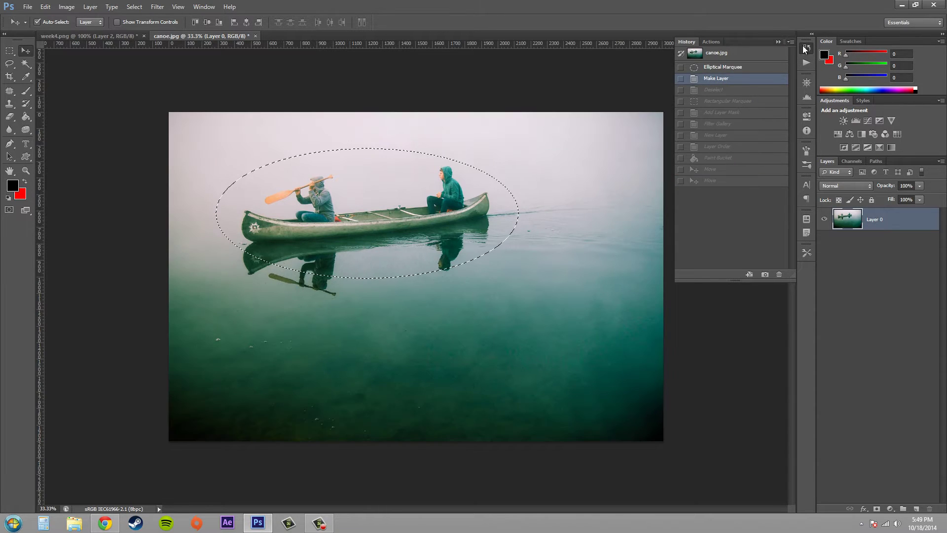
left_click(778, 41)
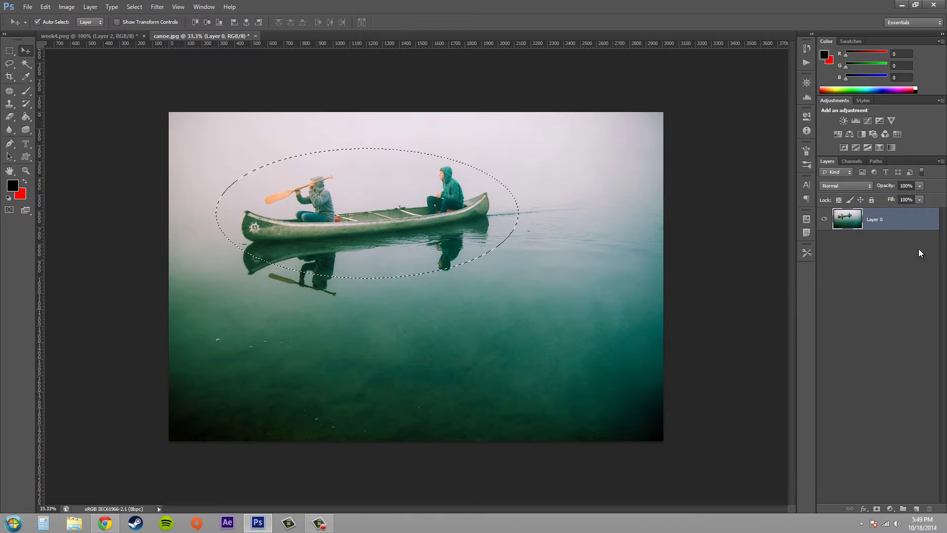
key("ctrl+d")
Step: Add a new Layer 1 below Layer 0, fill it with black, then reselect Layer 0
left_click(888, 233)
left_click(875, 219)
left_click(916, 508)
left_click_drag(875, 219, 883, 292)
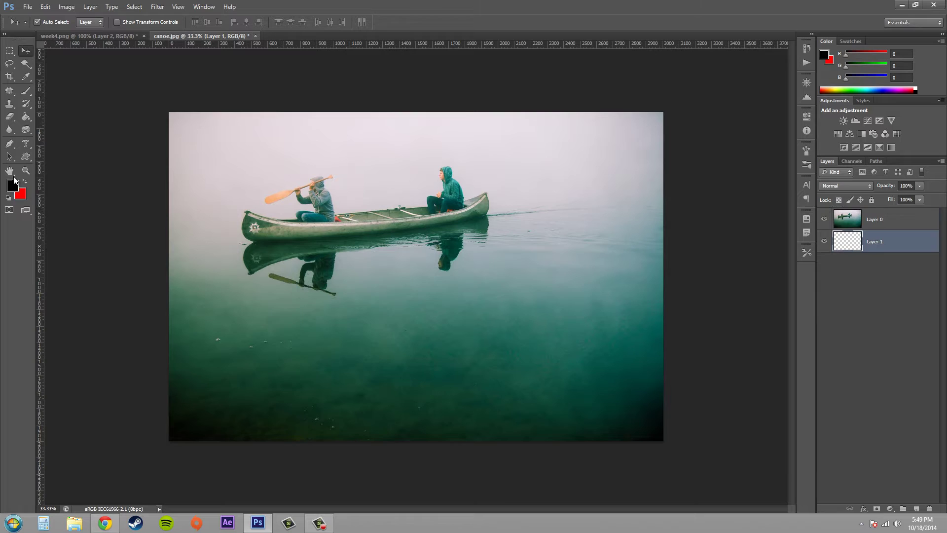
left_click(26, 115)
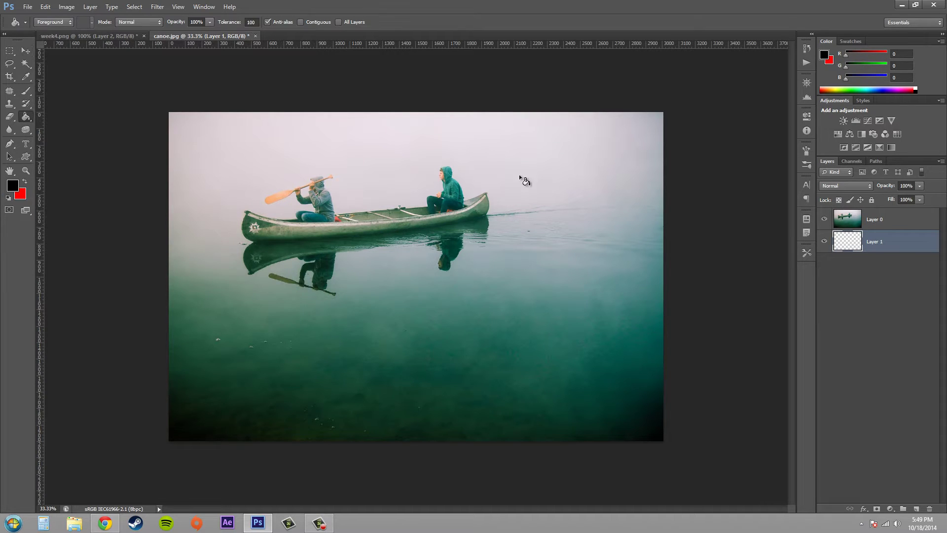
left_click(617, 260)
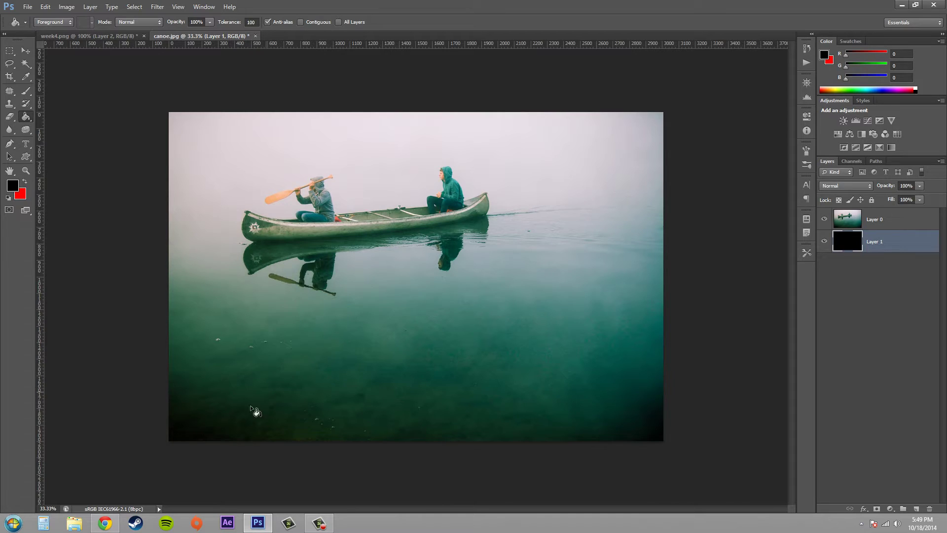
left_click(879, 227)
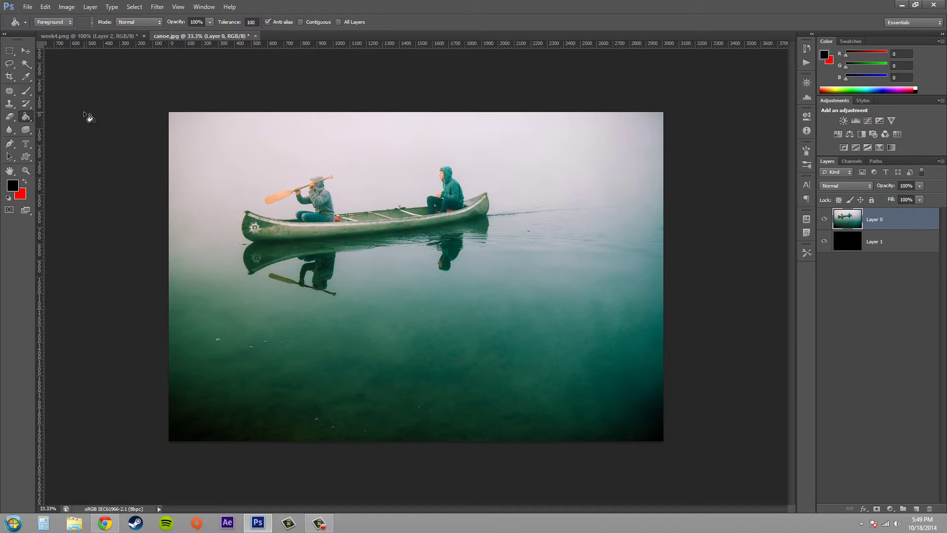
Step: Draw a rectangular selection inset from the photo's edges and make it Layer 0's mask
key("m")
left_click_drag(207, 148, 627, 407)
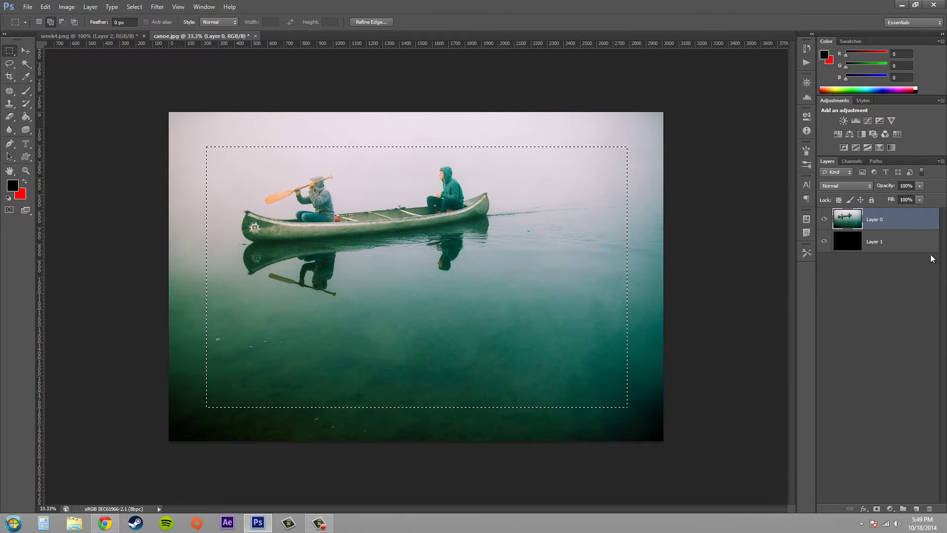
left_click(875, 509)
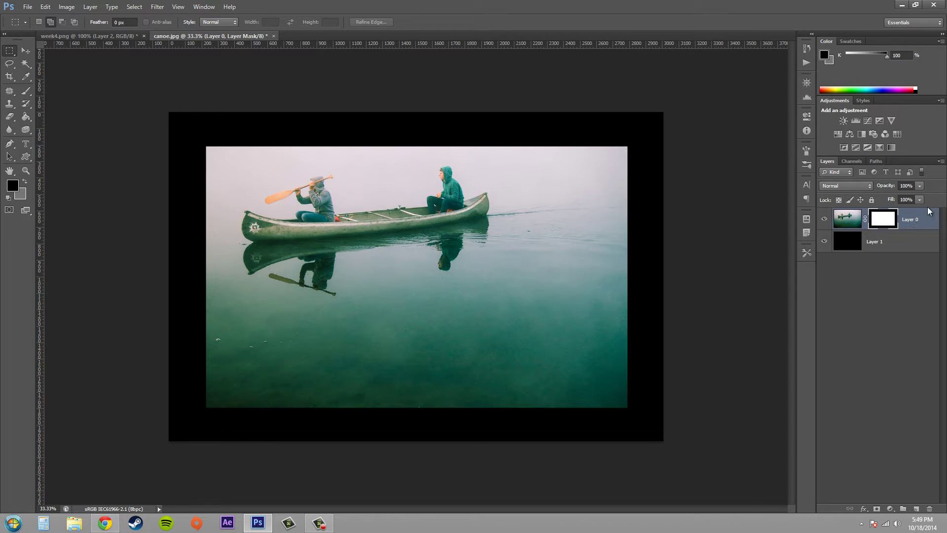
Step: Open the Filter Gallery from the Filter menu with the layer mask active
left_click(159, 10)
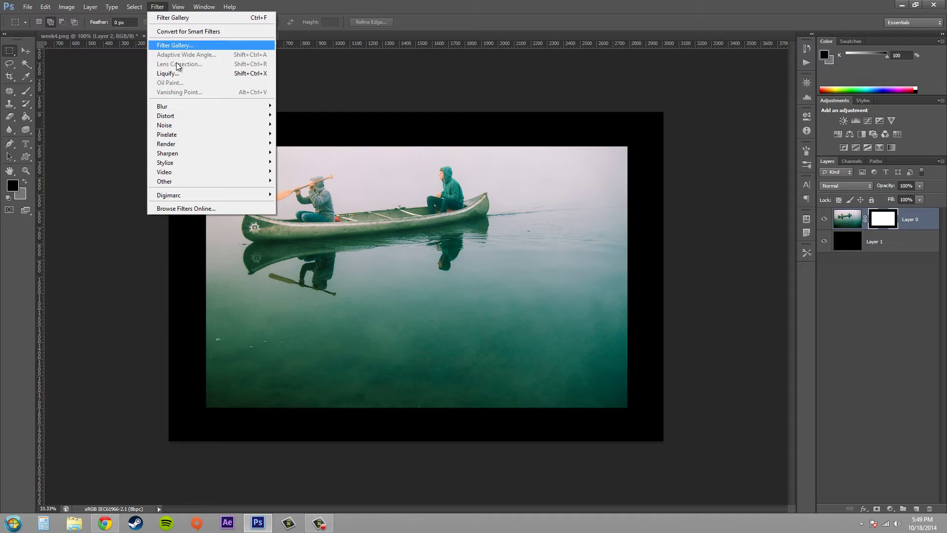
left_click(200, 47)
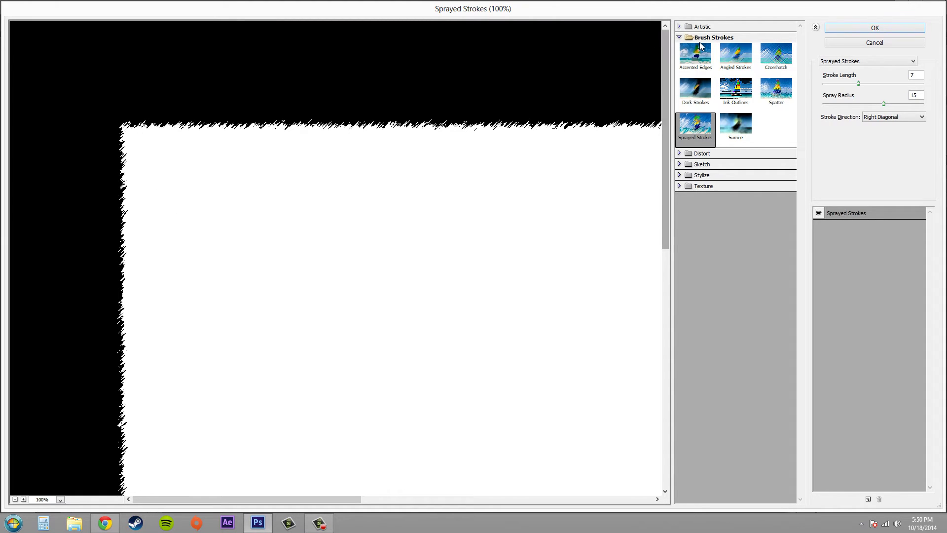
Step: Apply Sprayed Strokes to the mask with stroke length 3 and spray radius 19, after briefly previewing Glass
left_click(698, 133)
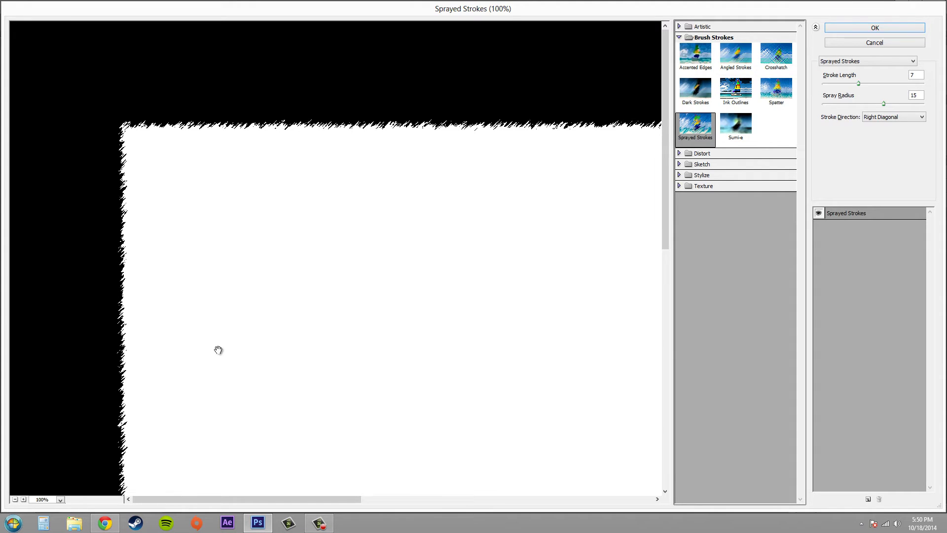
mouse_move(858, 84)
left_mouse_down()
mouse_move(833, 87)
mouse_move(826, 104)
left_mouse_up()
left_click(874, 103)
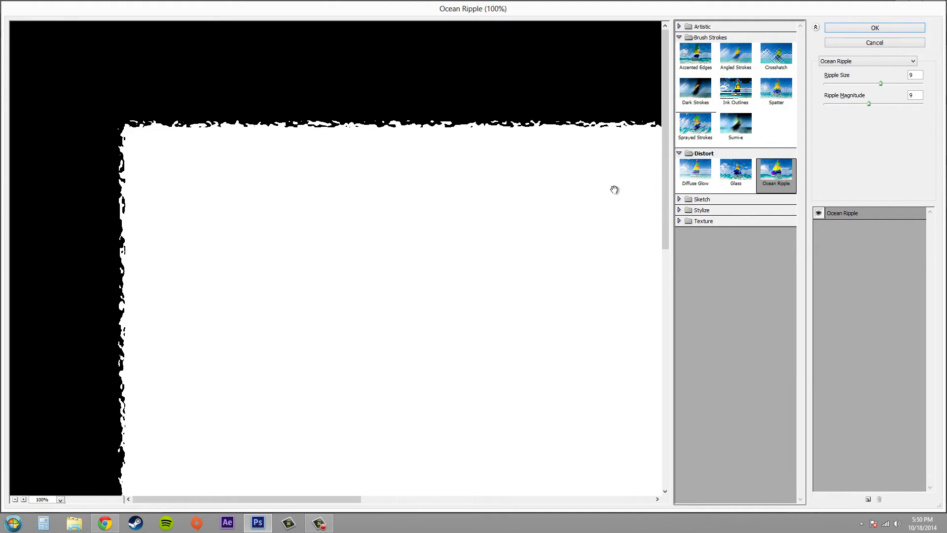
left_click(740, 182)
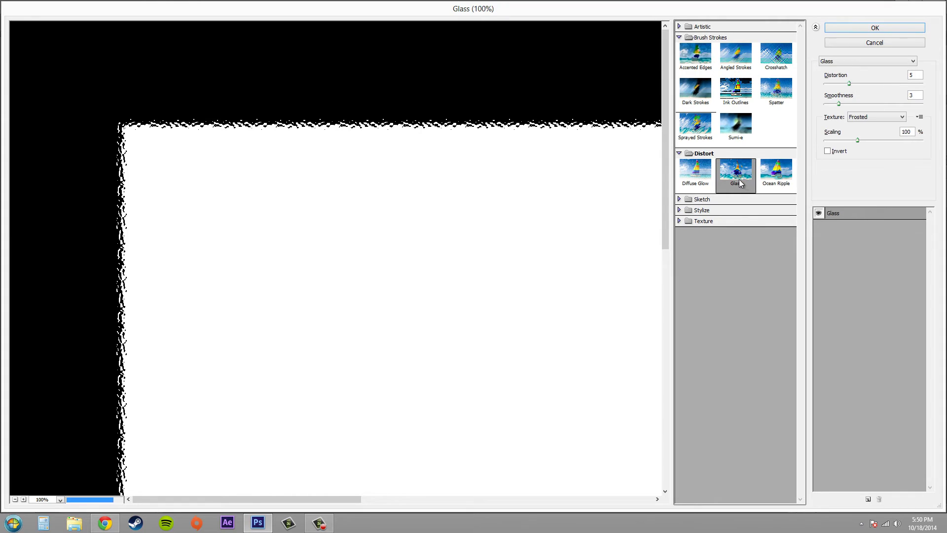
left_click(707, 132)
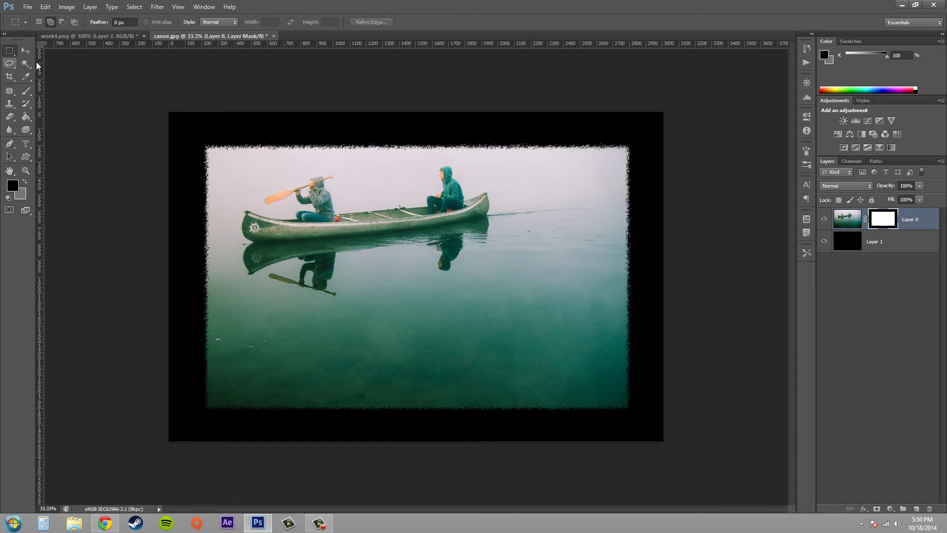
Step: Zoom in and brush black on the mask over all four photo corners to round them
left_click(27, 92)
left_click(53, 93)
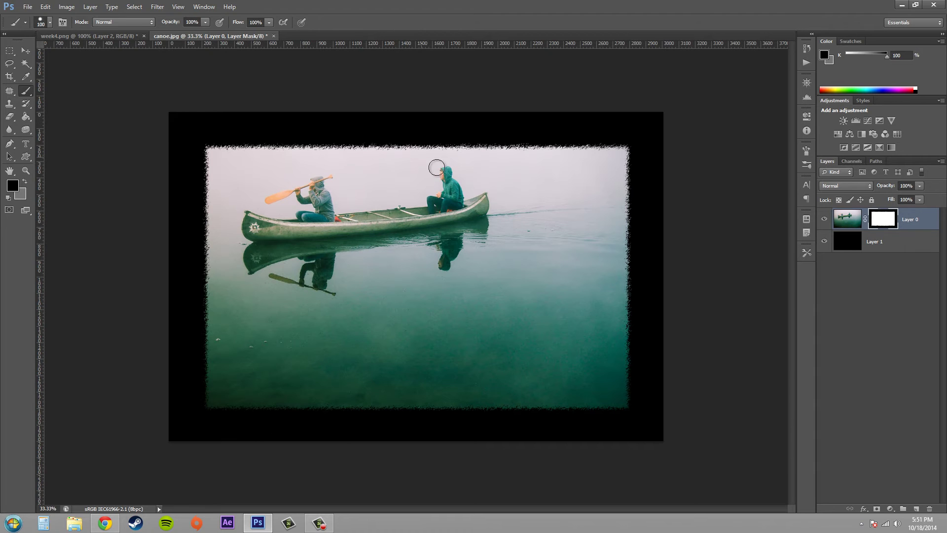
key("z")
mouse_move(413, 204)
left_mouse_down()
mouse_move(439, 204)
mouse_move(213, 143)
mouse_move(243, 144)
left_mouse_up()
key("b")
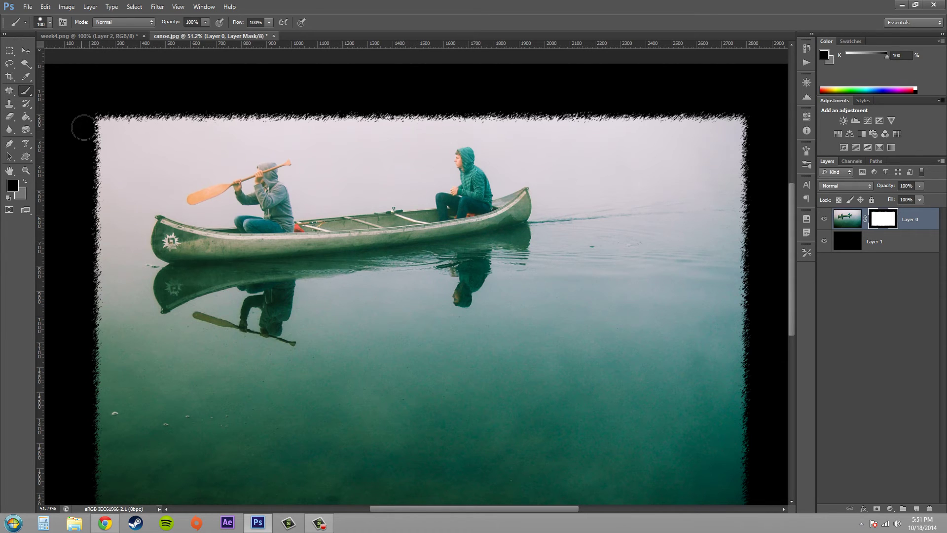
left_click_drag(80, 127, 112, 102)
mouse_move(723, 101)
left_mouse_down()
mouse_move(750, 112)
mouse_move(774, 158)
left_mouse_up()
scroll(732, 282, "down", 5)
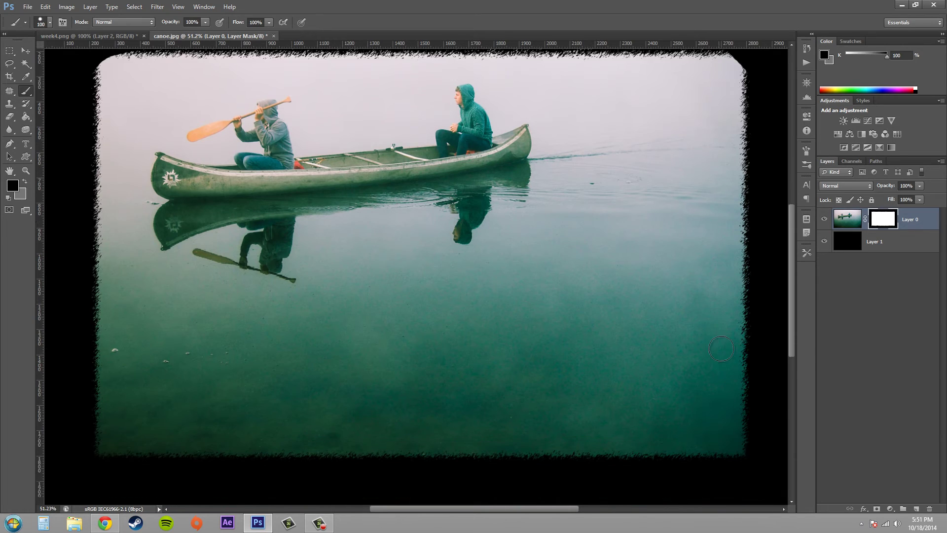
left_click_drag(735, 419, 758, 383)
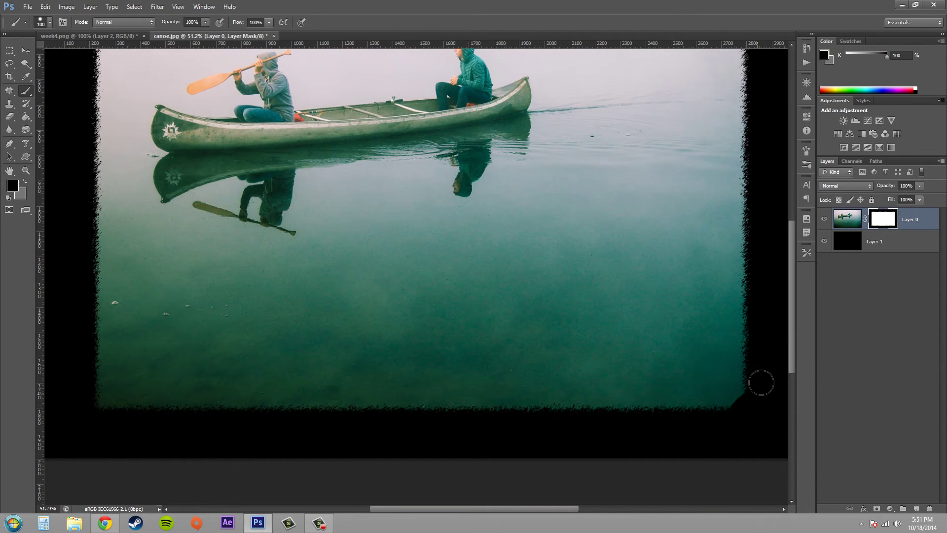
mouse_move(86, 408)
left_mouse_down()
mouse_move(117, 420)
mouse_move(101, 414)
left_mouse_up()
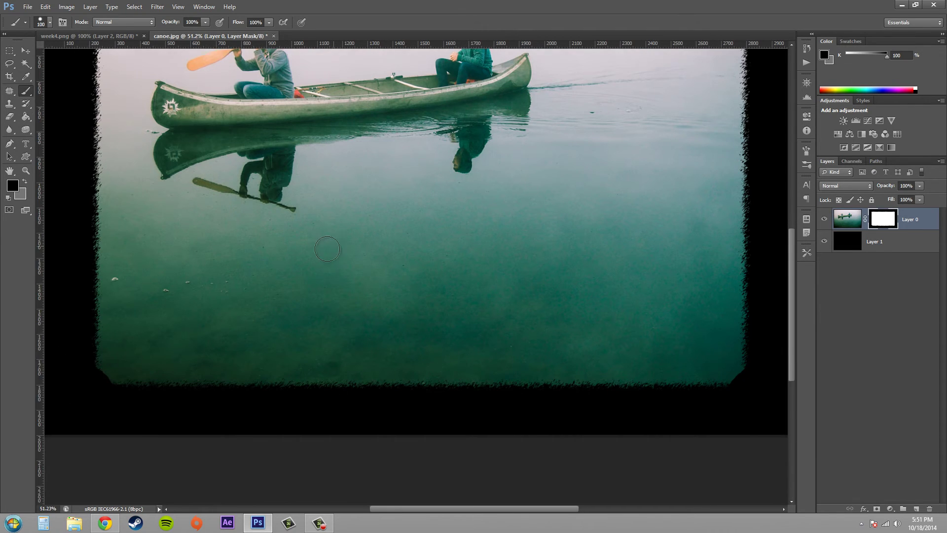
scroll(84, 269, "up", 4)
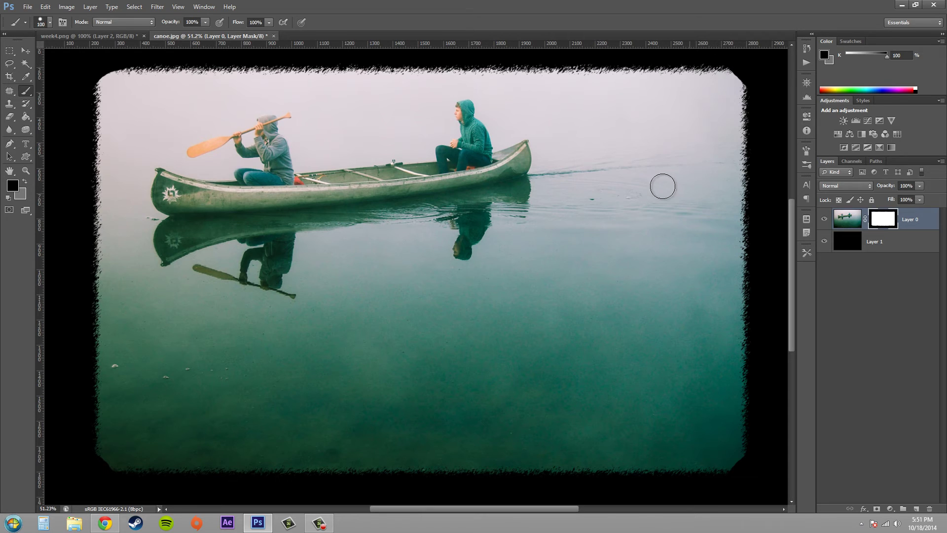
Step: Undo a stray black stroke down the right side and round the top-right corner further
mouse_move(691, 132)
left_mouse_down()
mouse_move(700, 168)
mouse_move(700, 268)
mouse_move(665, 368)
left_mouse_up()
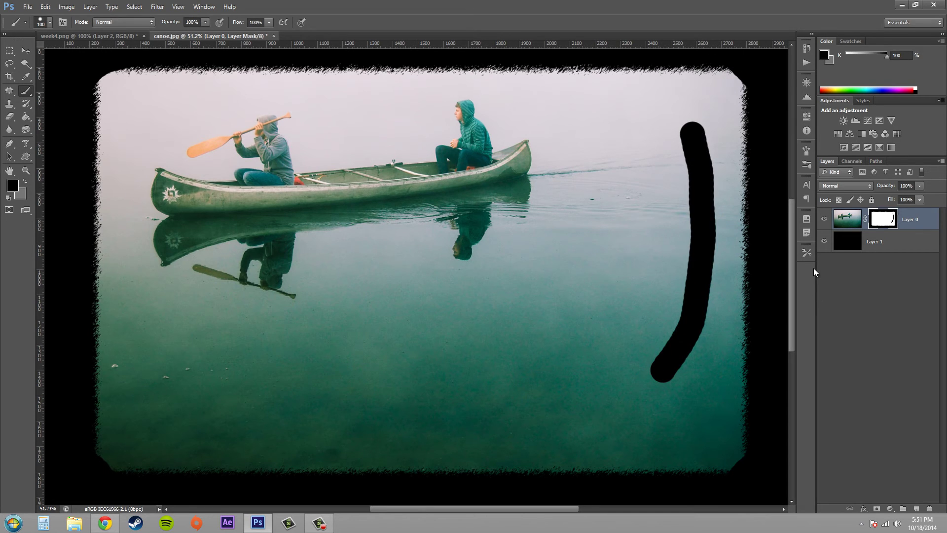
key("ctrl+z")
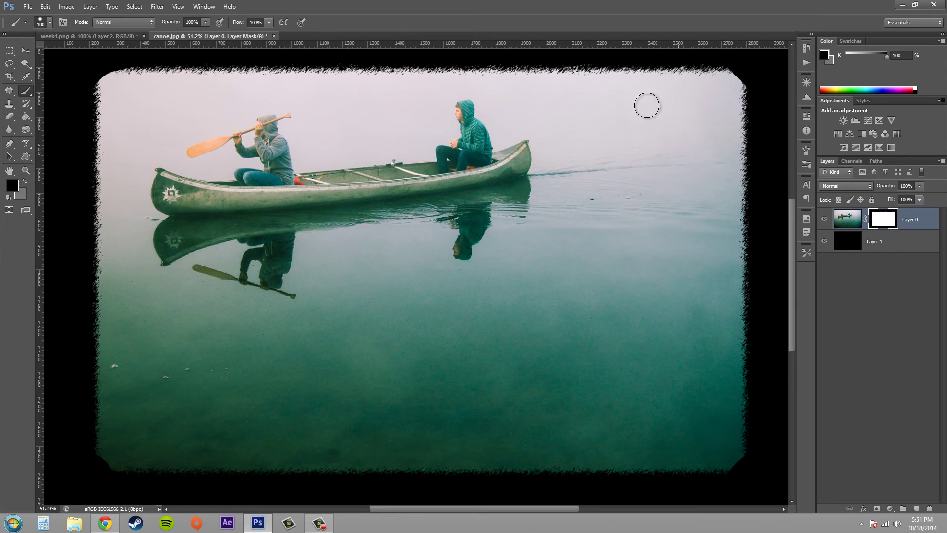
mouse_move(722, 64)
left_mouse_down()
mouse_move(760, 98)
mouse_move(740, 65)
mouse_move(724, 61)
mouse_move(750, 72)
mouse_move(759, 92)
mouse_move(710, 56)
mouse_move(662, 54)
mouse_move(771, 141)
left_mouse_up()
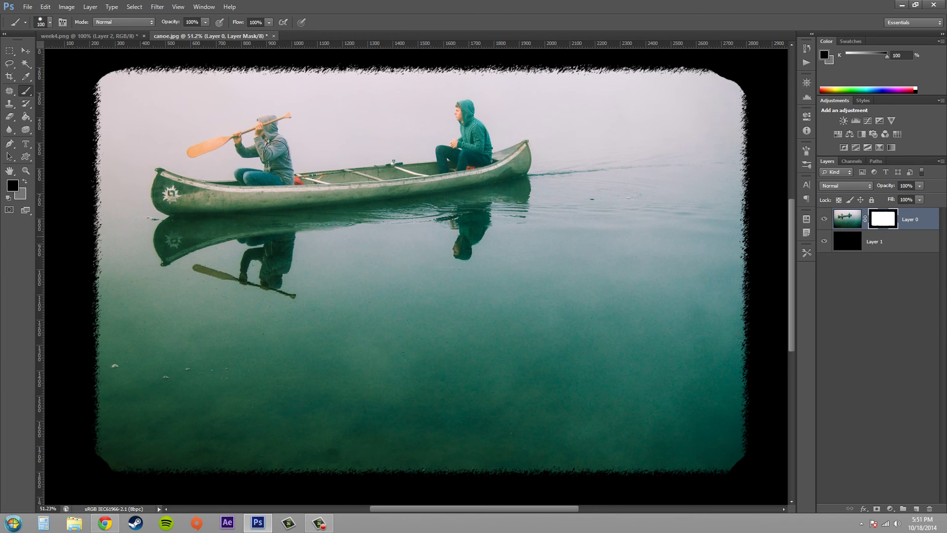
Step: Browse the Filter menu's submenus toward Blur > Gaussian Blur for the mask
left_click(158, 6)
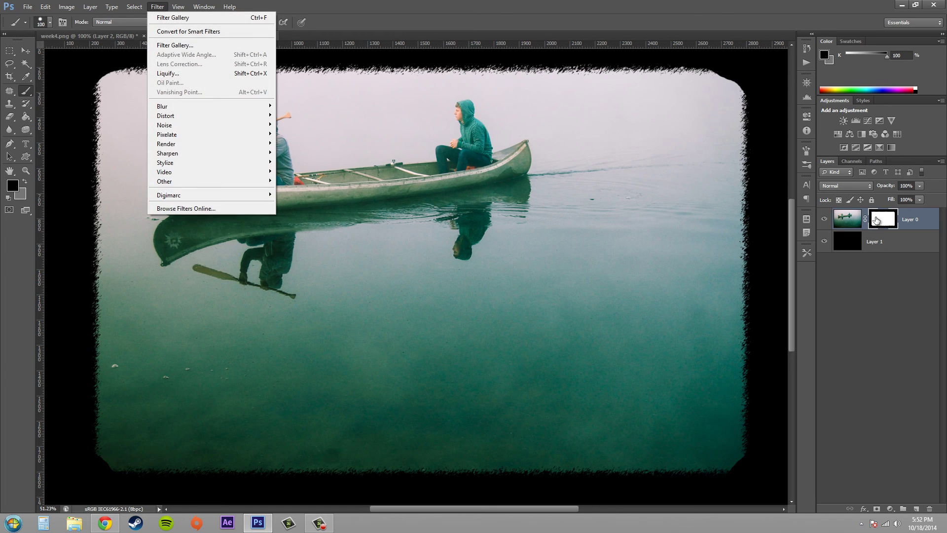
left_click(878, 221)
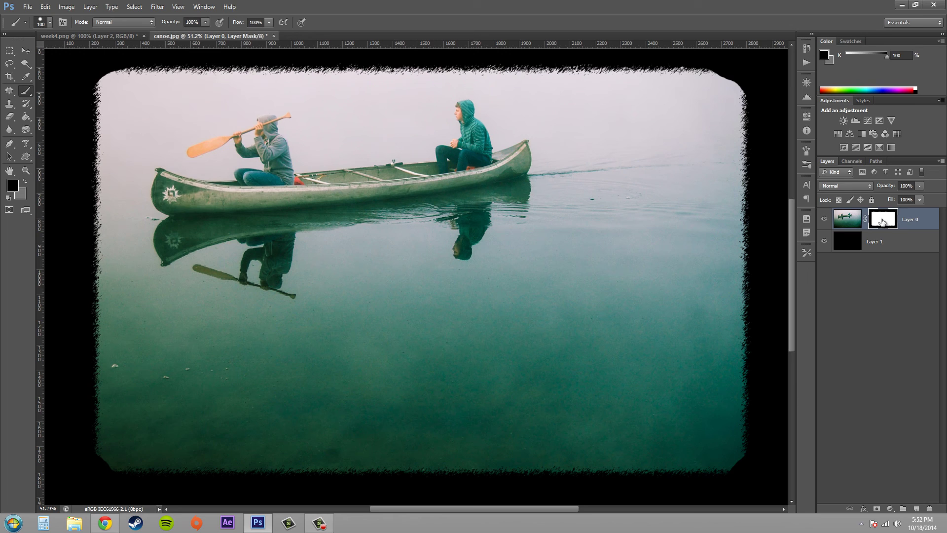
left_click(157, 6)
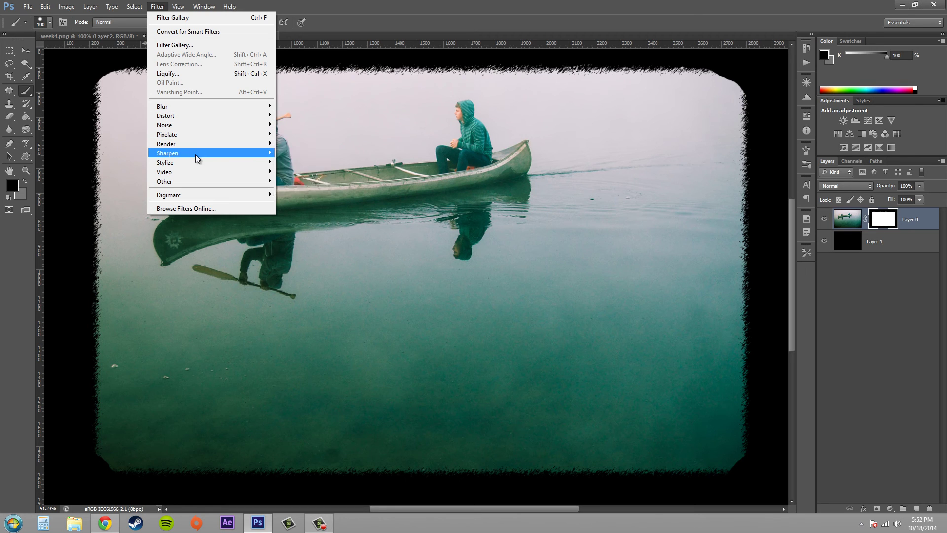
mouse_move(194, 153)
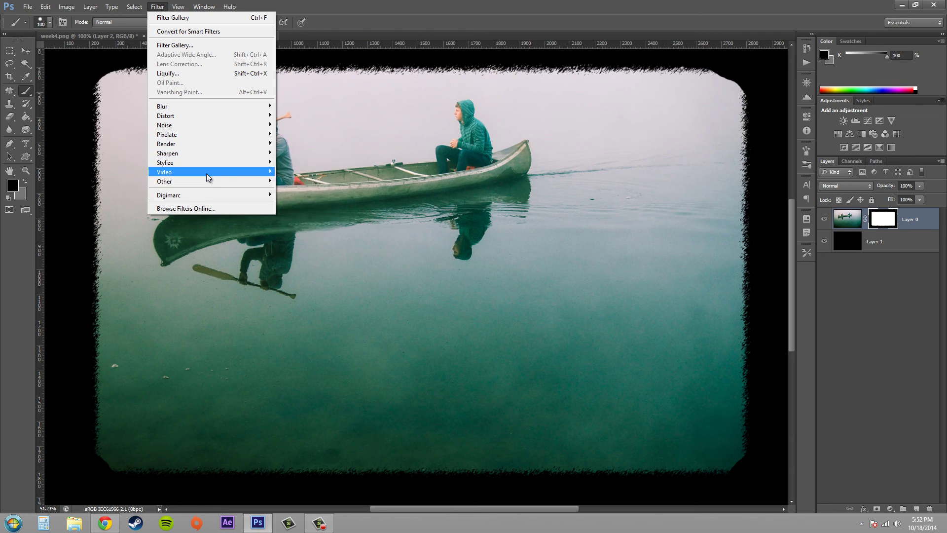
mouse_move(206, 173)
mouse_move(207, 118)
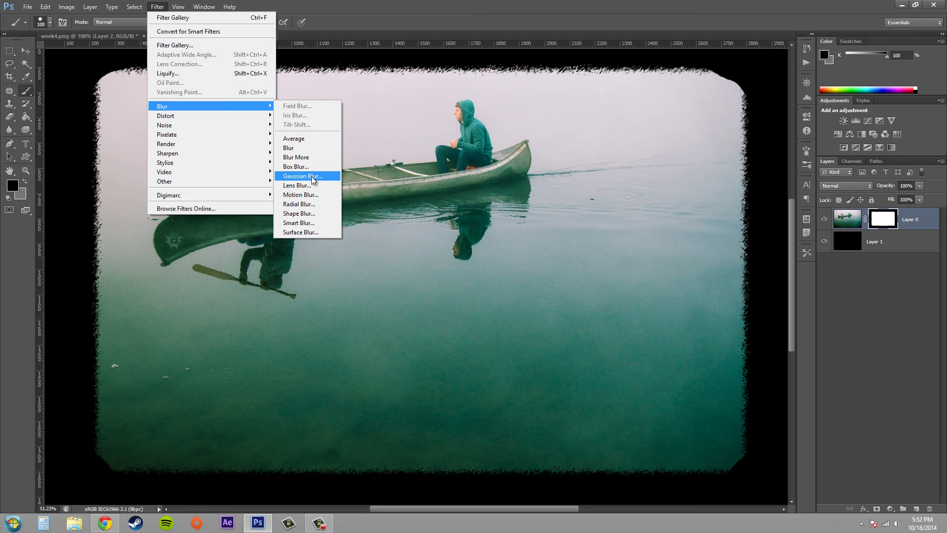
Step: Preview Gaussian Blur on the mask with a reduced radius, then cancel without applying it
left_click(312, 176)
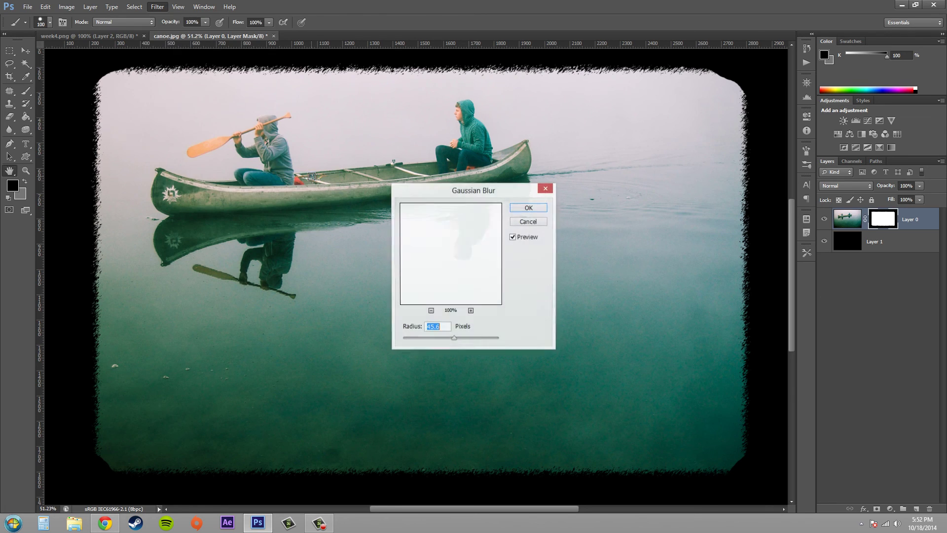
left_click_drag(452, 341, 401, 342)
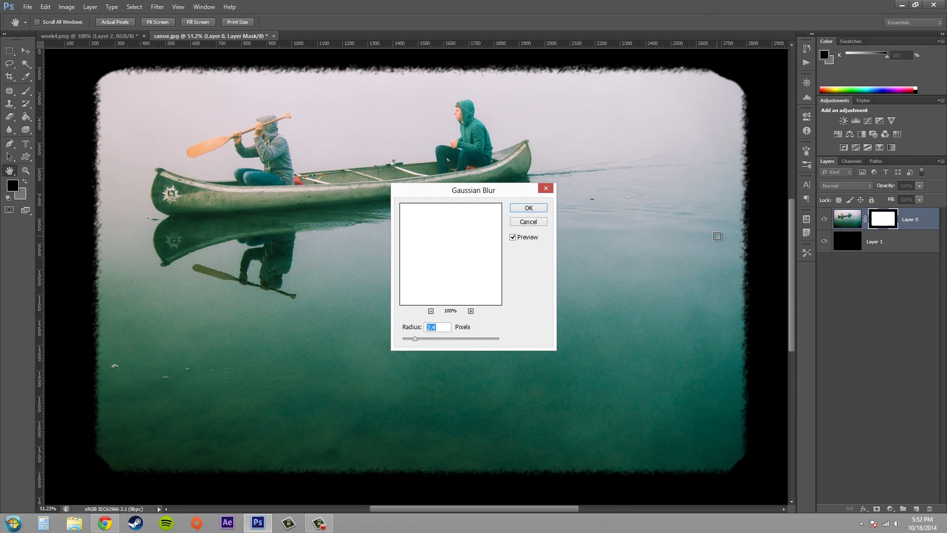
left_click(542, 221)
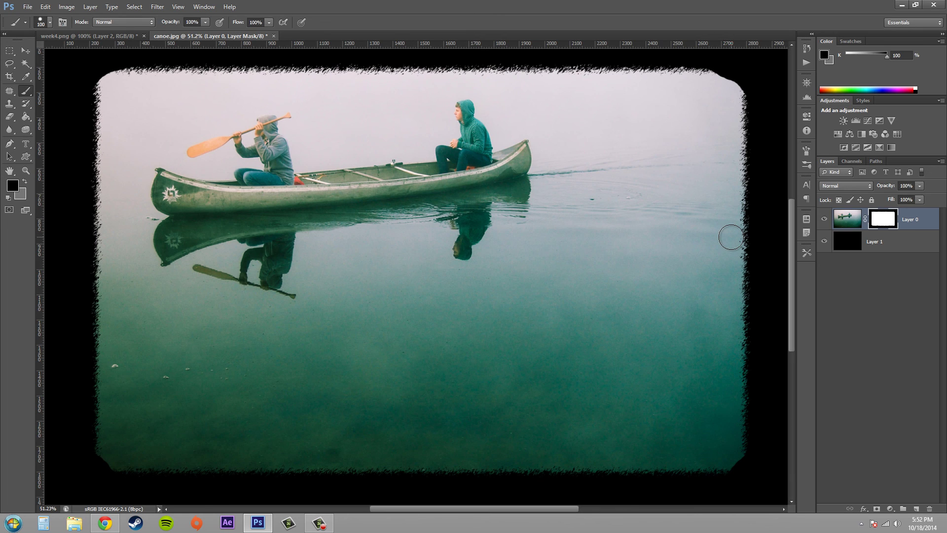